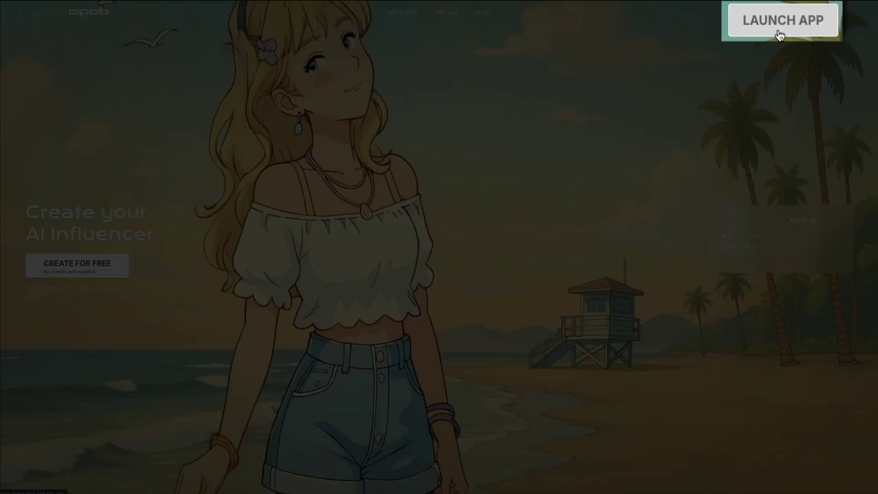
Launch the app, start training a new portrait model, and open the AI influencer generator.
click(780, 35)
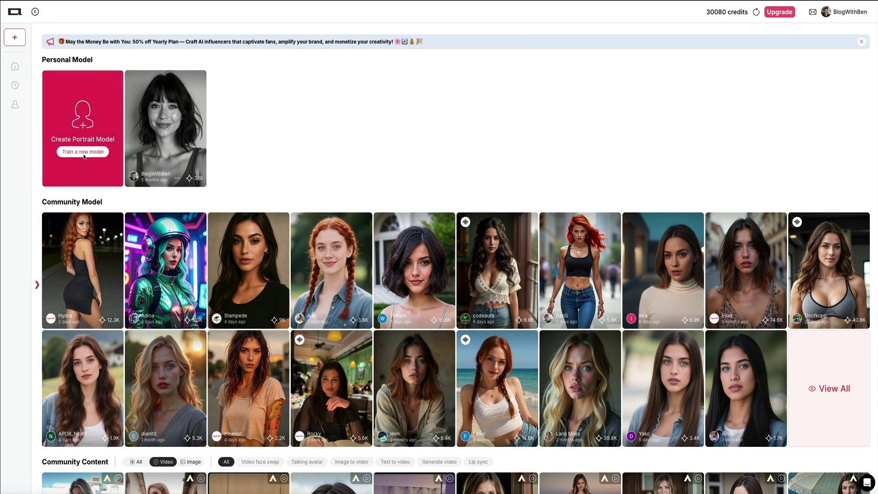
click(83, 157)
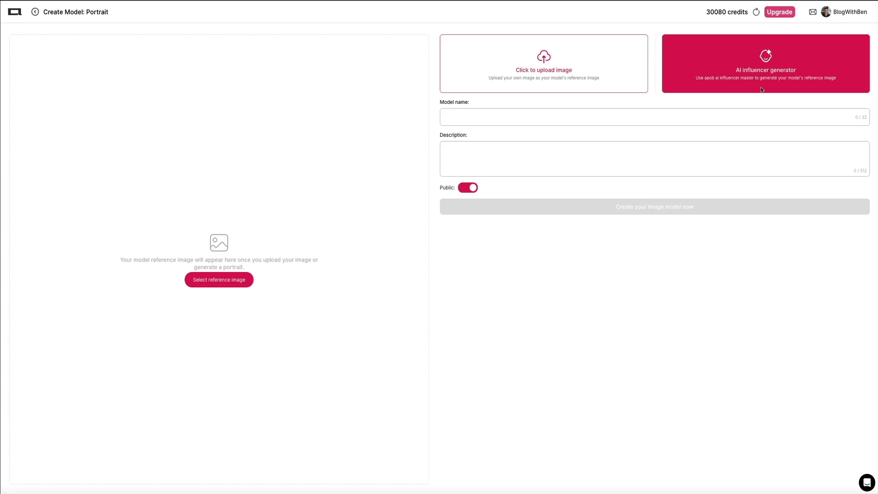
click(761, 87)
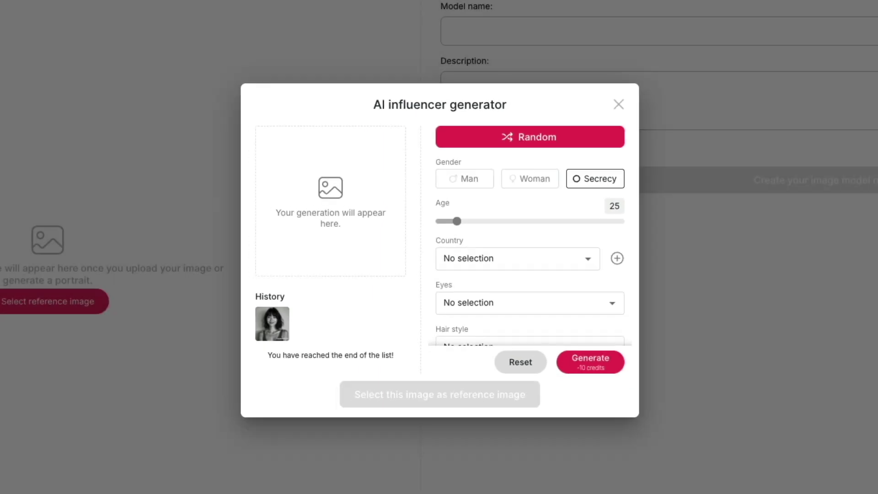
Set the influencer's gender to Woman, age to 35 and country to Greek.
click(521, 179)
drag(457, 222, 487, 221)
click(588, 261)
scroll(526, 304, down, 15)
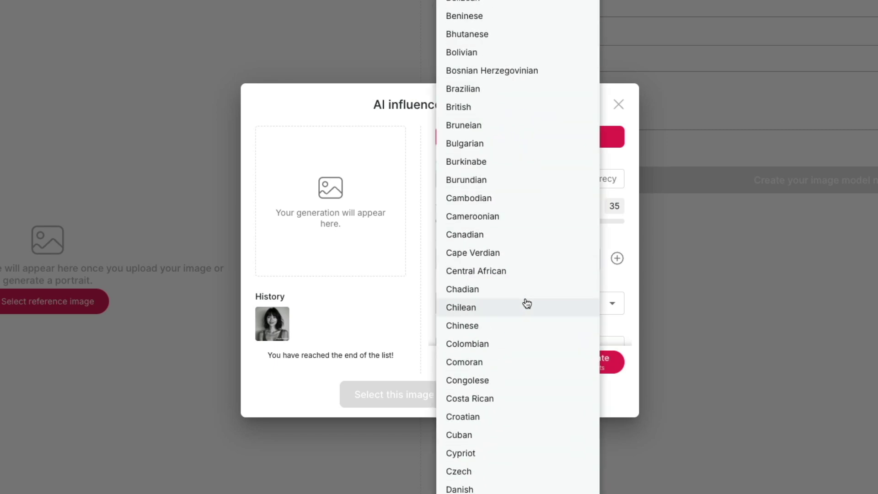
click(517, 255)
Set the influencer's eyes to Gray and hair style to Bangs.
click(613, 308)
click(470, 347)
click(589, 340)
scroll(572, 220, down, 2)
scroll(558, 225, down, 20)
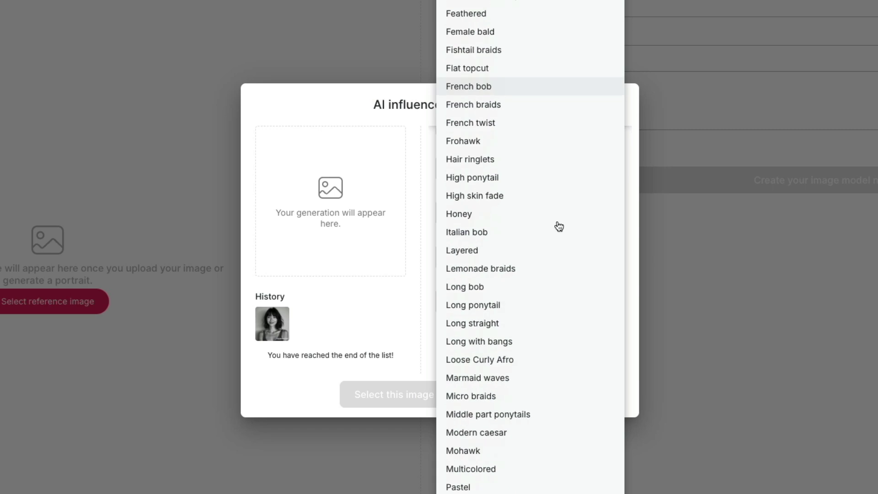
scroll(506, 36, up, 20)
click(506, 35)
Set the hair color to Blonde and the face shape to Oval, and generate the portrait.
click(544, 251)
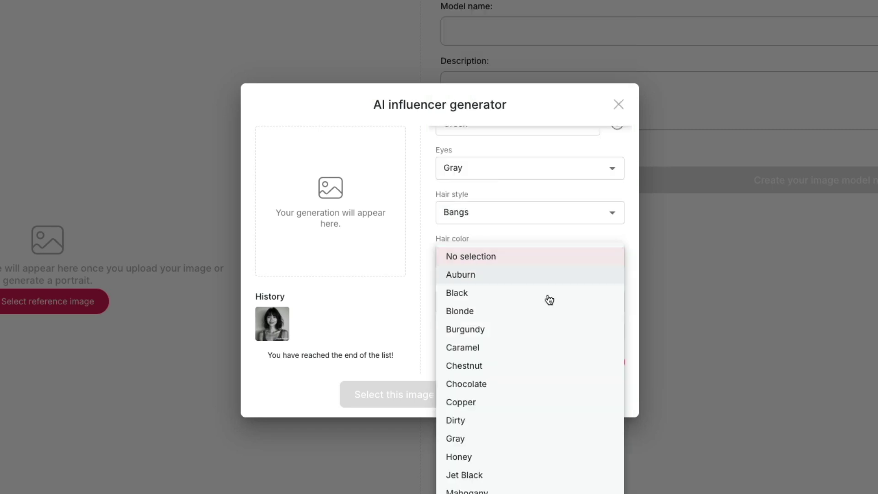
click(548, 297)
click(505, 351)
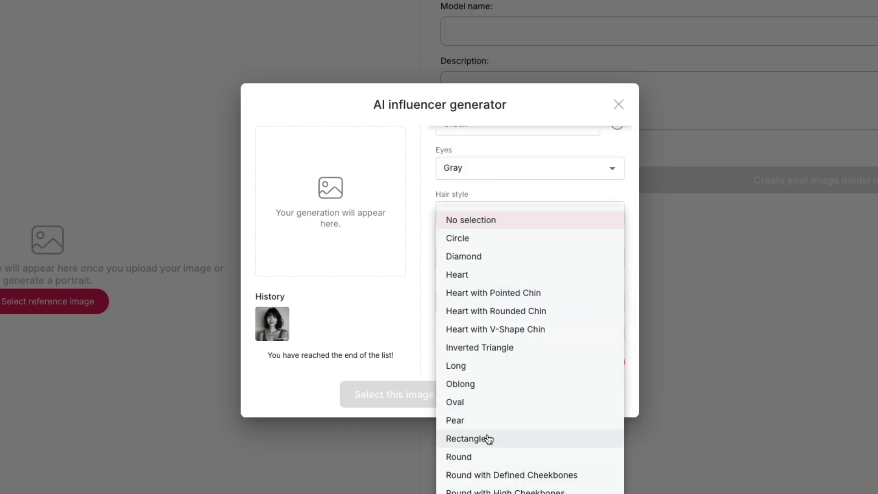
click(481, 405)
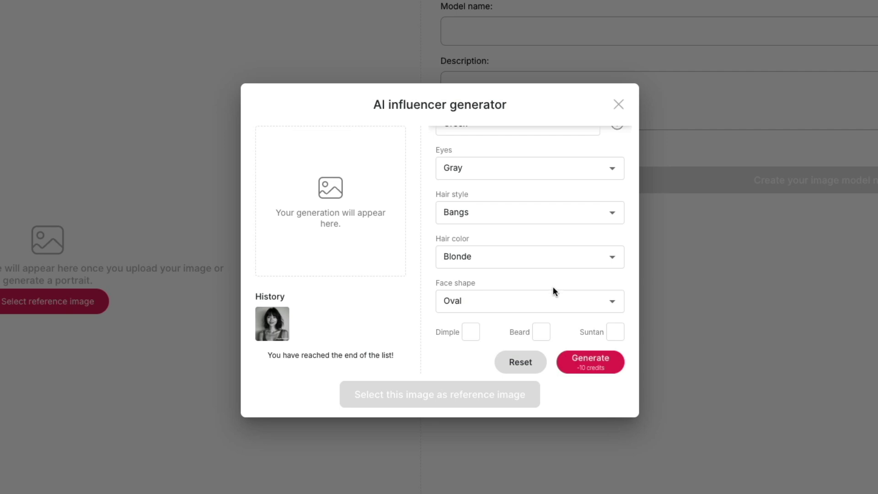
click(596, 370)
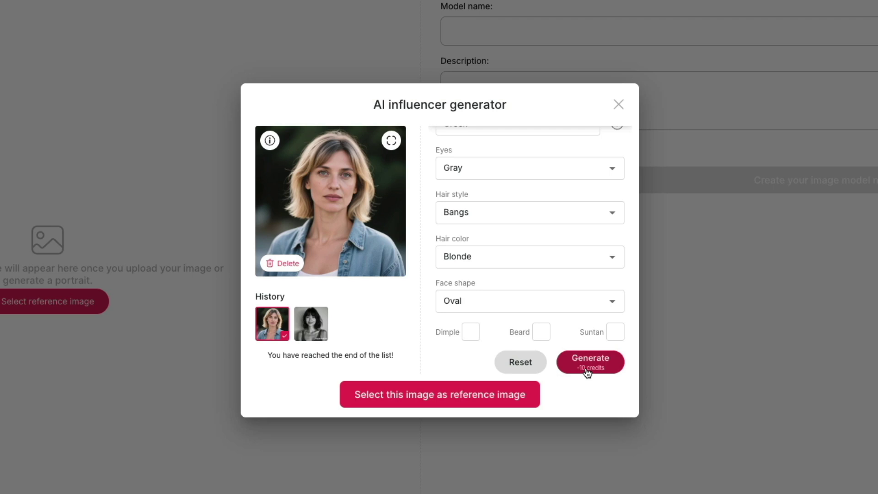
Change the hair color to Platinum, clear the face shape selection, and generate another portrait.
click(594, 257)
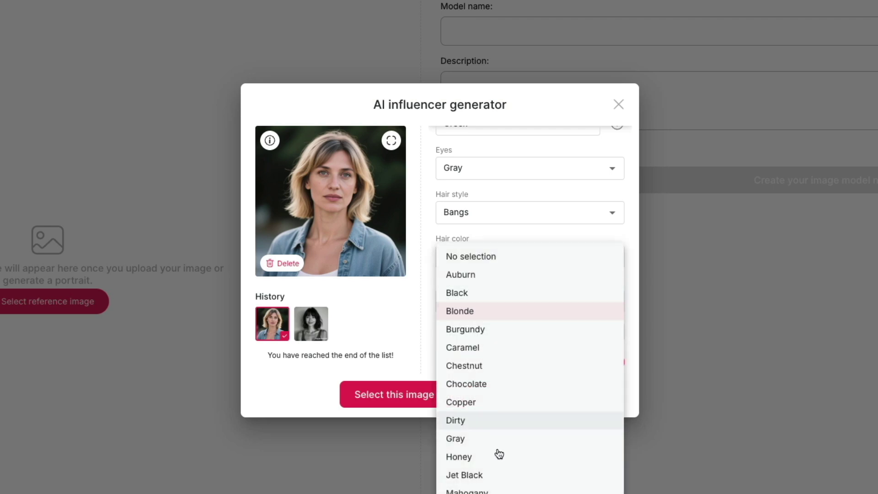
click(496, 493)
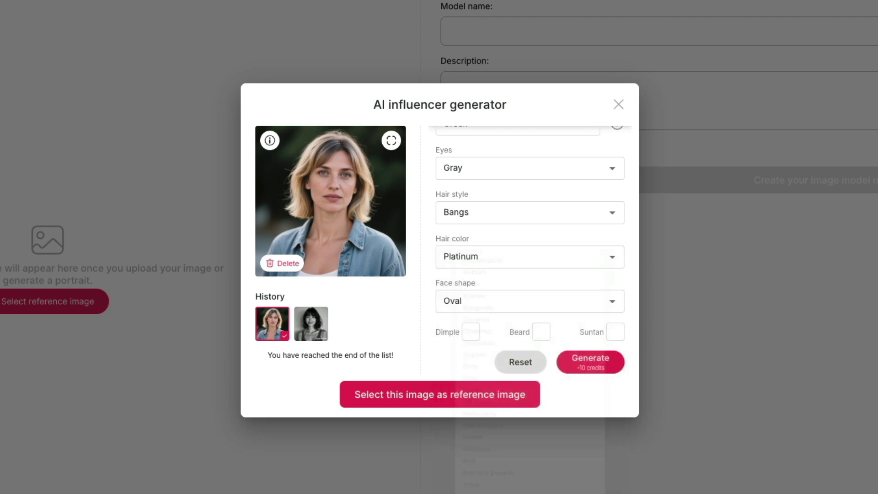
click(612, 301)
click(492, 226)
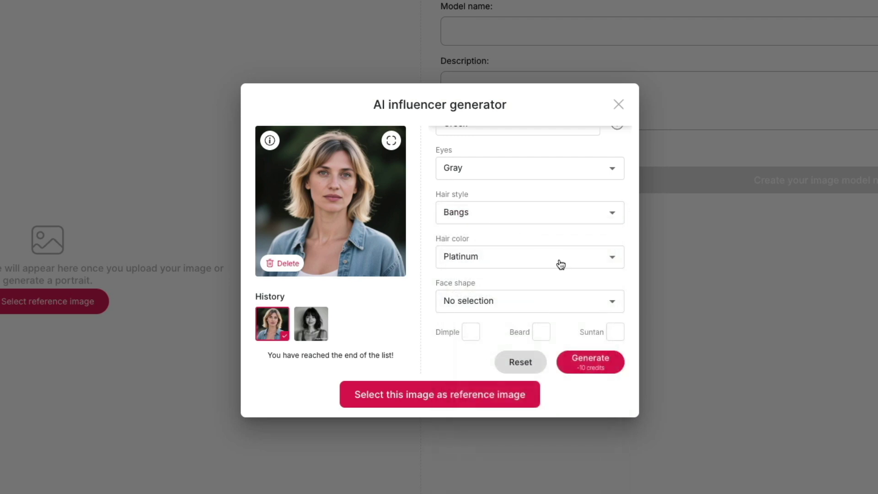
click(592, 362)
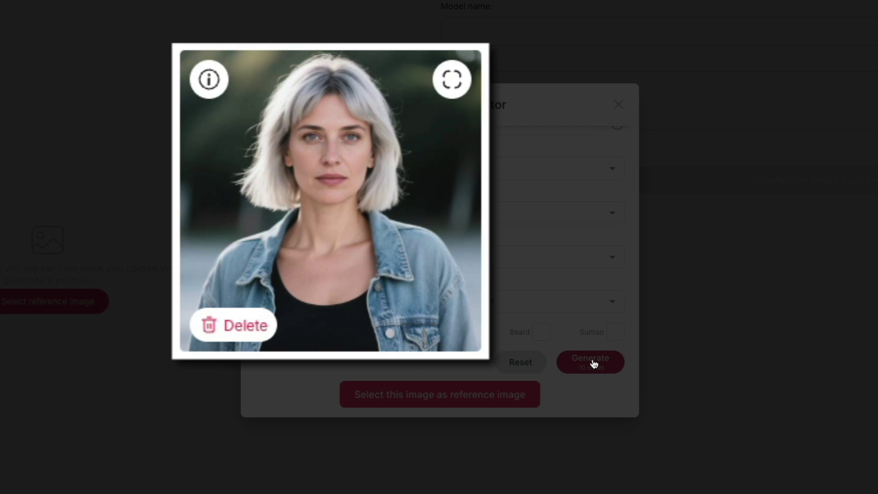
Set the influencer's age to 27 and generate a new portrait.
scroll(548, 268, up, 3)
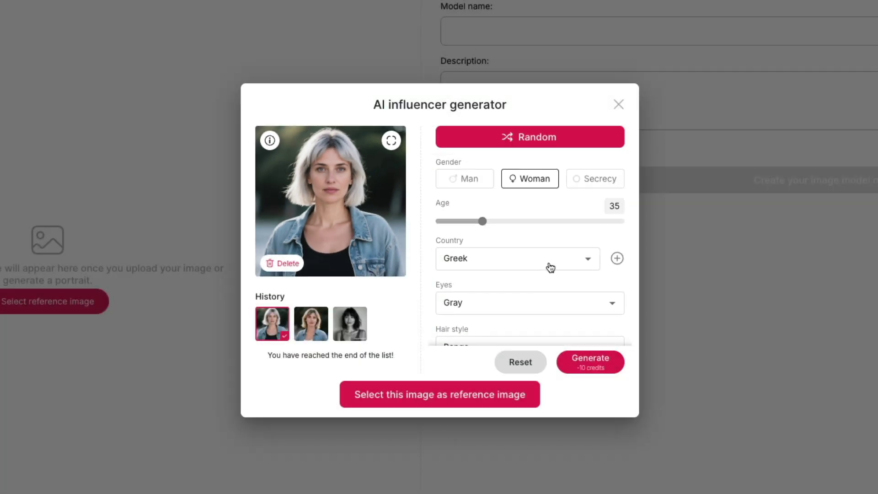
scroll(539, 229, down, 1)
drag(484, 190, 465, 188)
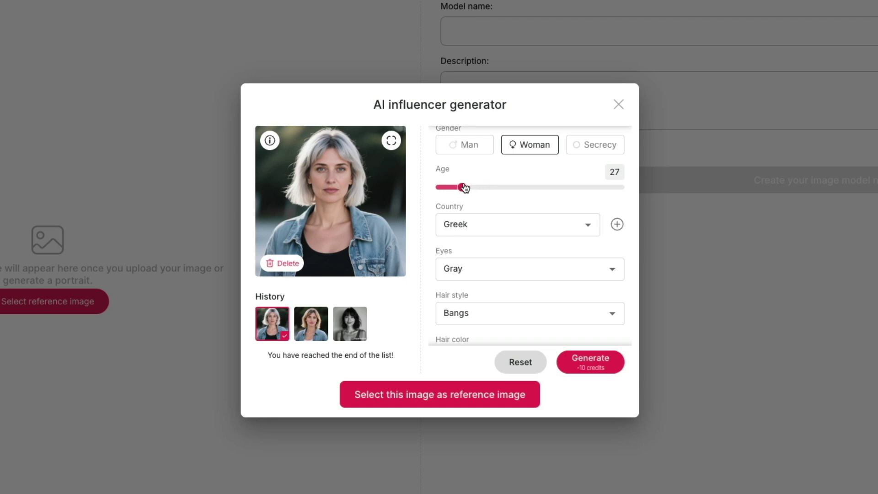
click(590, 364)
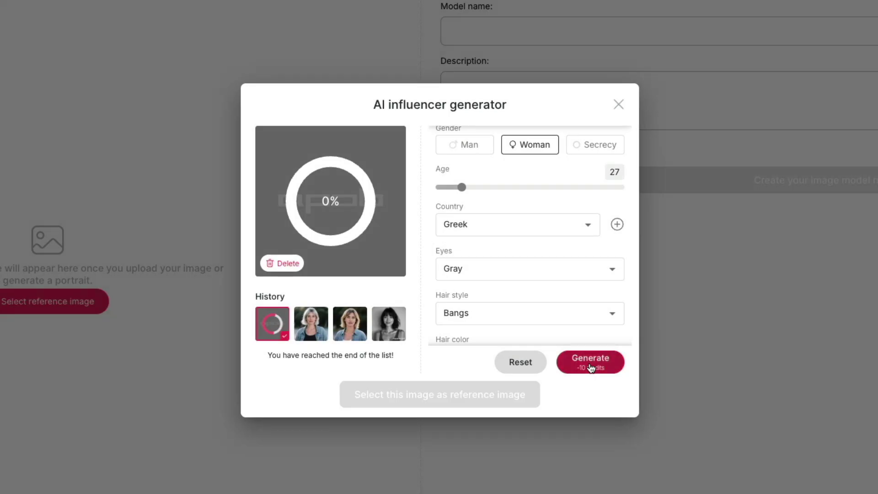
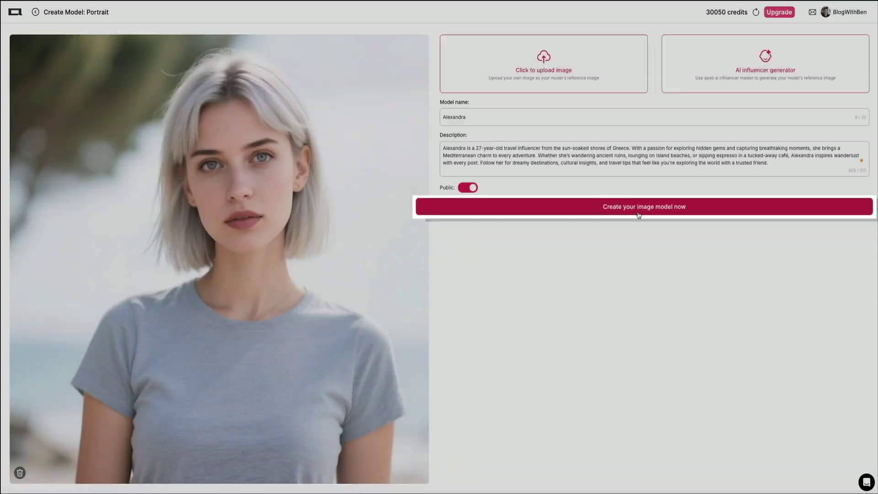
Create the image model from the completed details and enter the image prompt "Red tube top and no hat.".
click(648, 209)
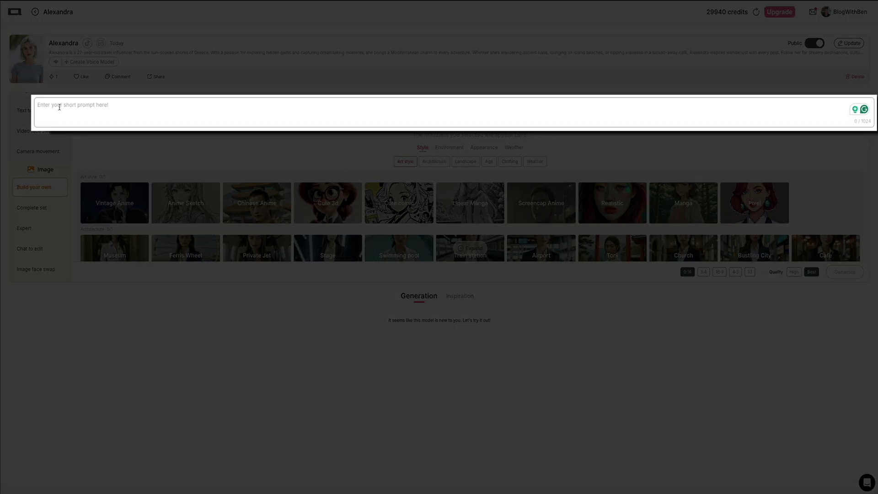
text(Red )
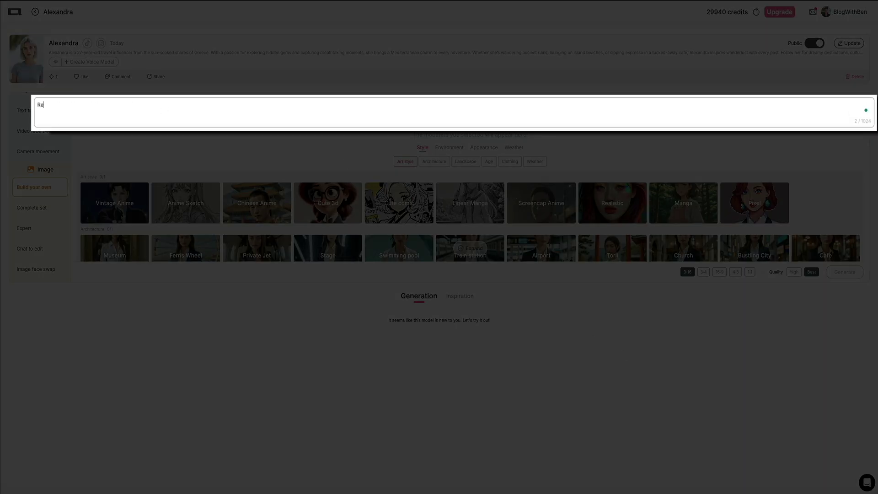
text(tube top and no hat.)
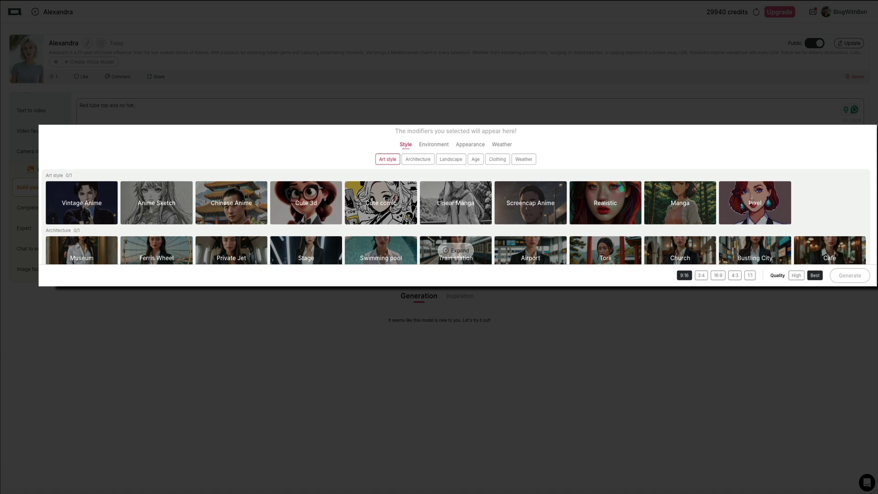
Add the Realistic, Cliff, Vacation and Sunny day modifiers and generate the images.
click(599, 203)
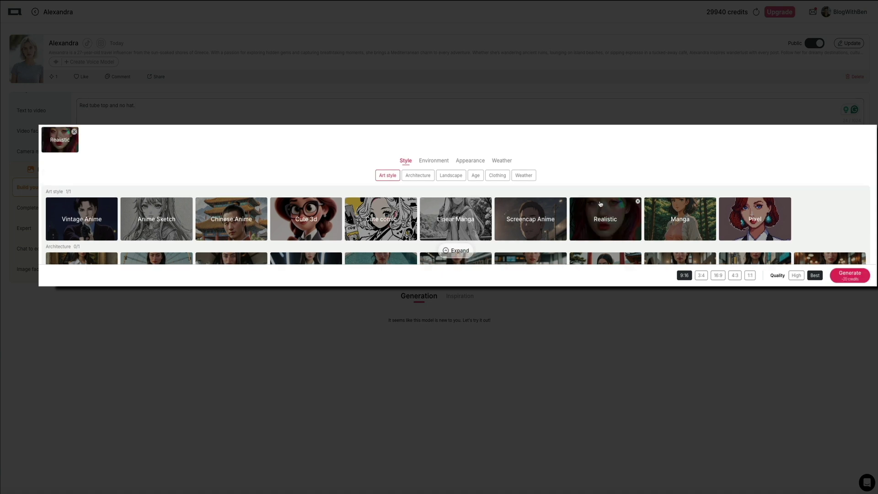
scroll(300, 225, down, 2)
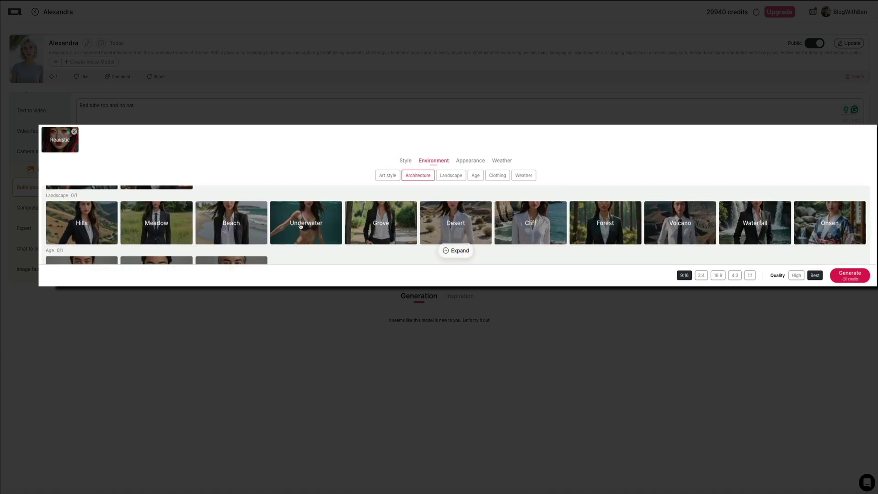
click(536, 228)
scroll(352, 228, down, 5)
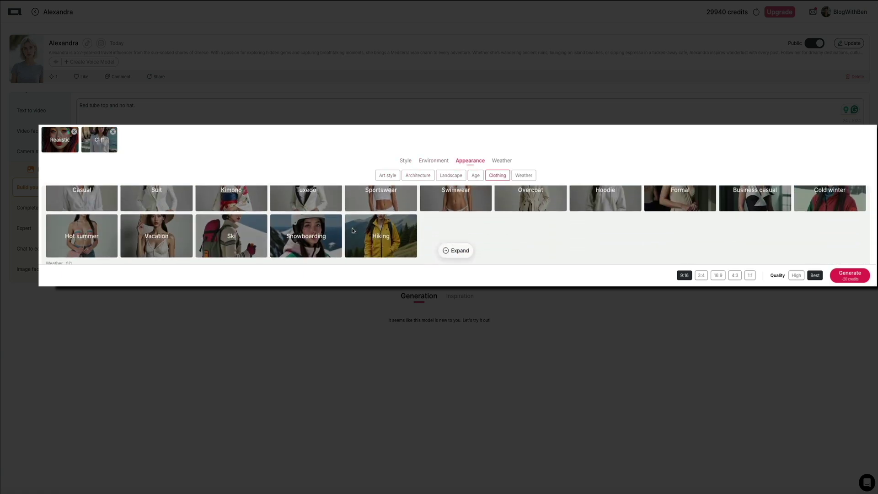
click(185, 241)
click(83, 236)
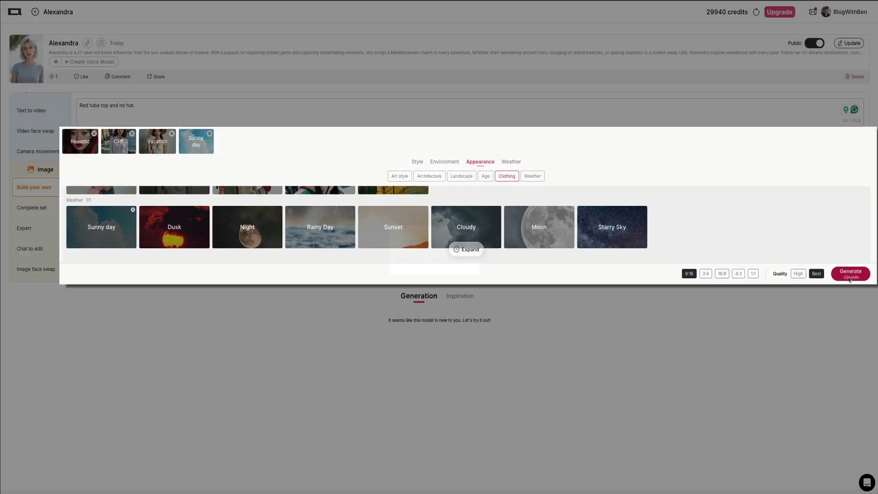
click(848, 281)
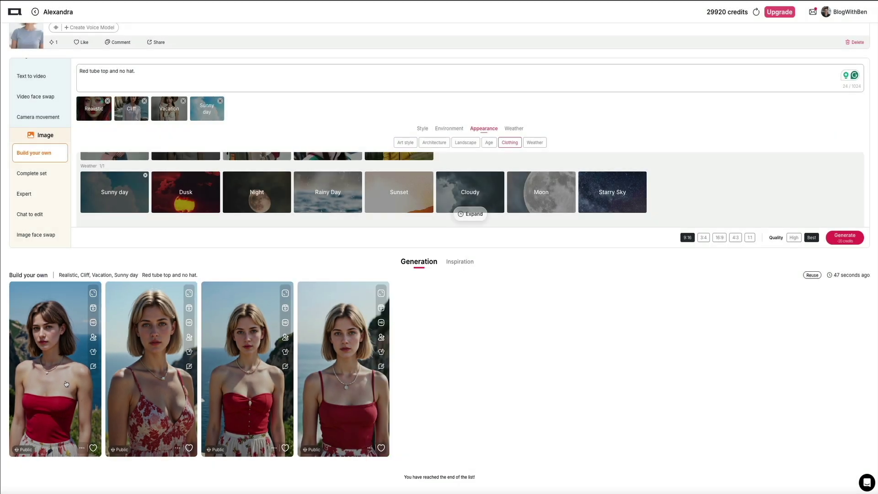
Examine each of the four generated cliff images at full size, and close the preview.
click(65, 380)
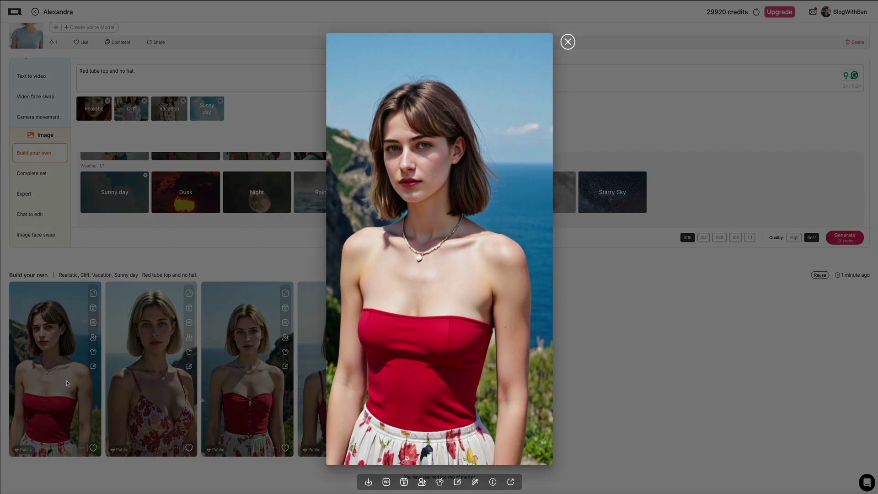
click(155, 382)
click(155, 382)
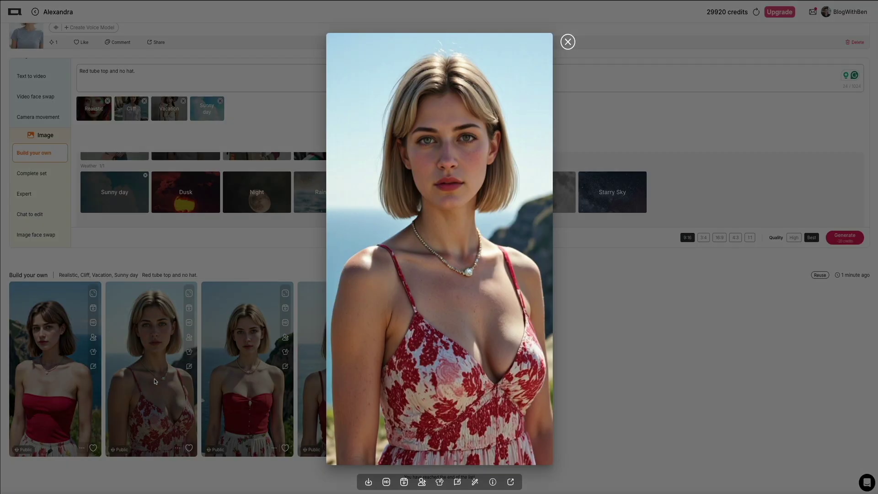
click(248, 379)
click(254, 377)
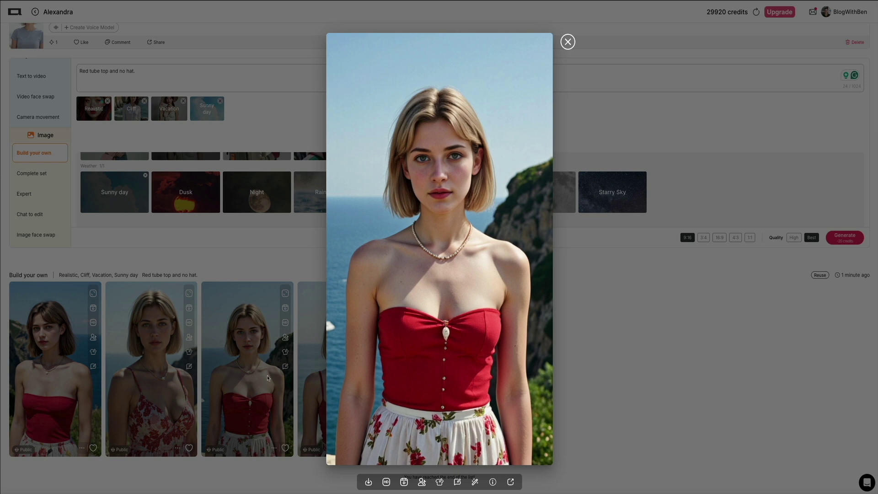
click(314, 376)
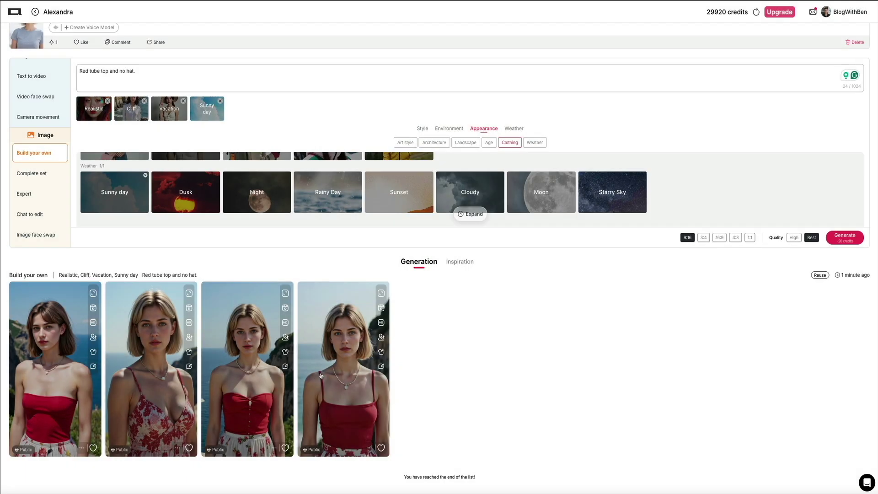
click(320, 375)
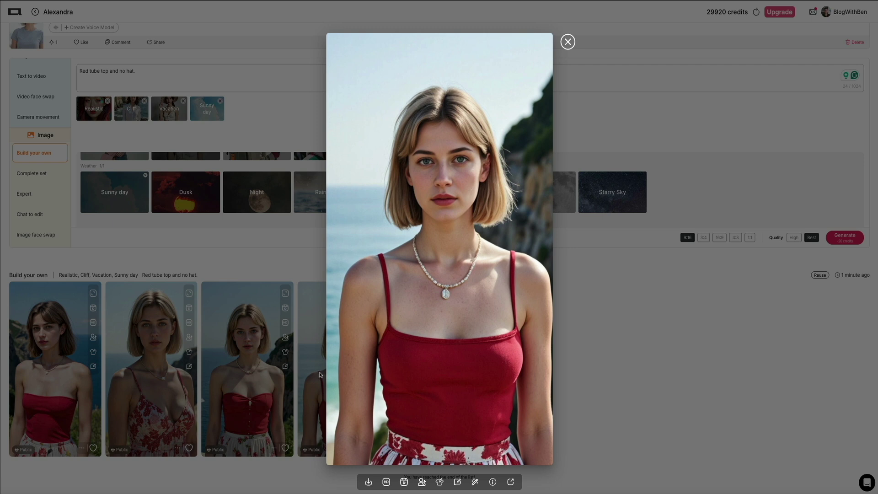
click(568, 42)
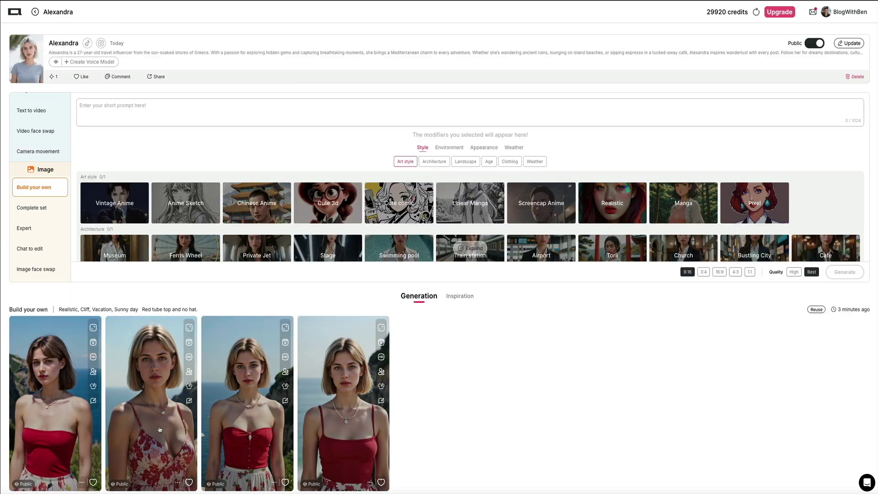
Enlarge the generated image with the floral dress and open the enlarged version for video generation.
click(161, 427)
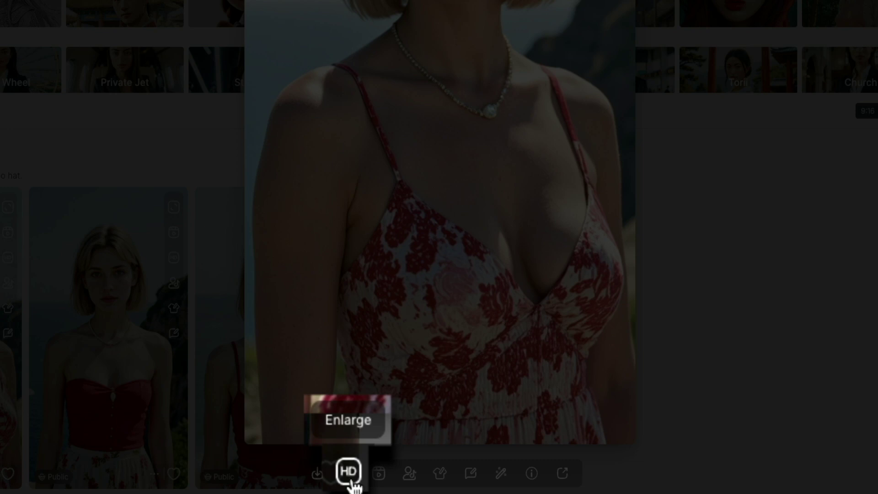
click(350, 475)
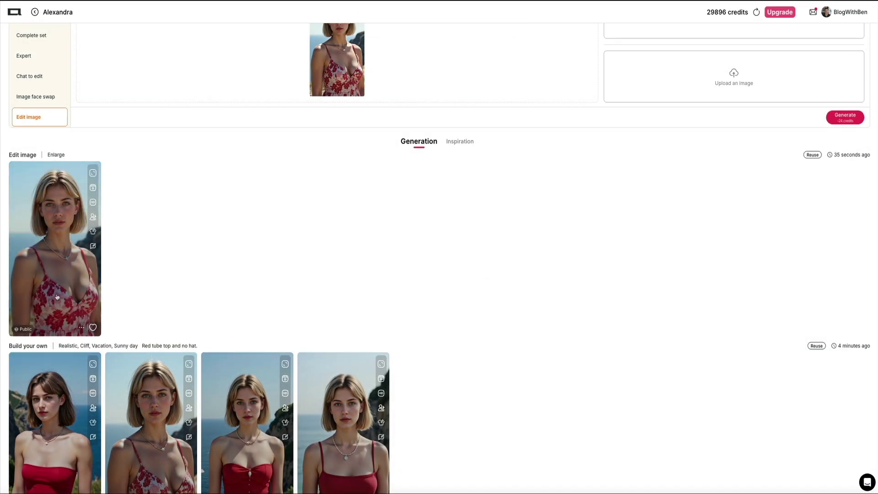
click(58, 296)
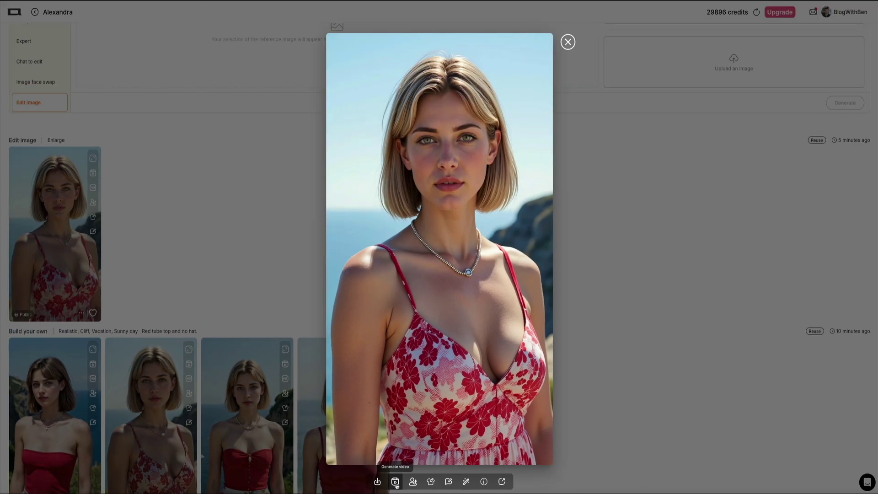
click(394, 482)
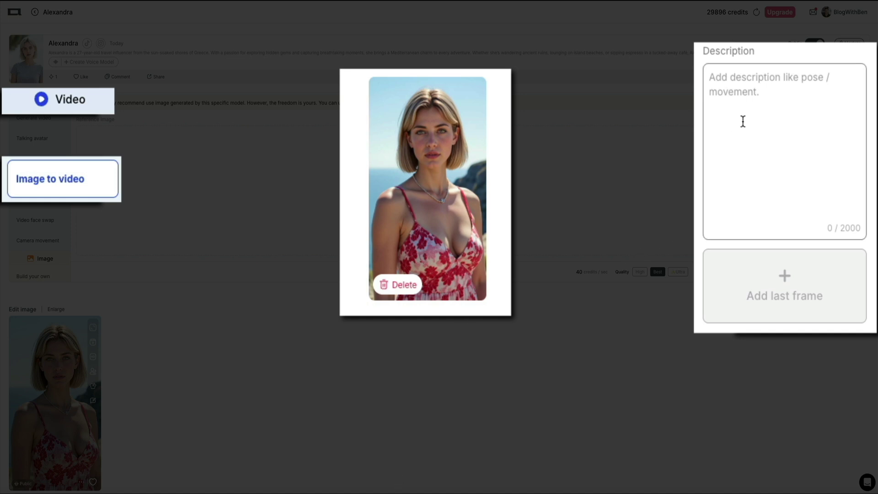
Describe the woman on a rocky cliff at sunset gazing at the camera and slowly shifting her weight, choose Ultra quality, and generate the video.
click(760, 91)
text(Alexandra stands confidently on a rocky cliff overlooking the ocean at sunset. She gazes directly at the camera with a soft, relaxed smile. The wind gently blows her hair and flowy dress as she slowly shifts her weight from one foot to the other, turning slightly to catch the golden light. Her eyes sparkle with a sense of freedom and adventure.)
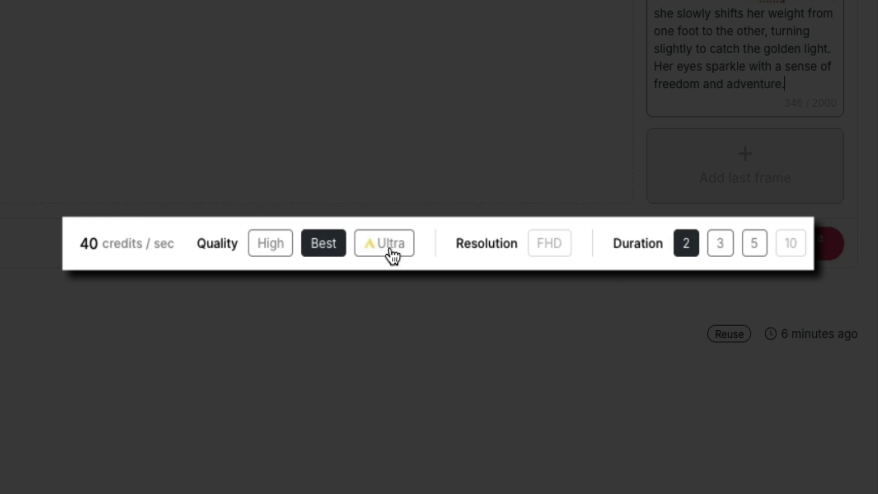
mouse_move(387, 253)
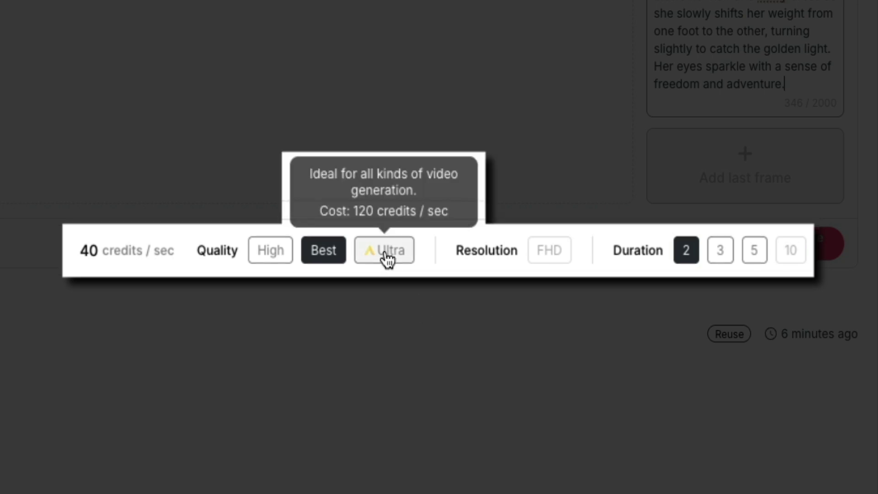
click(387, 259)
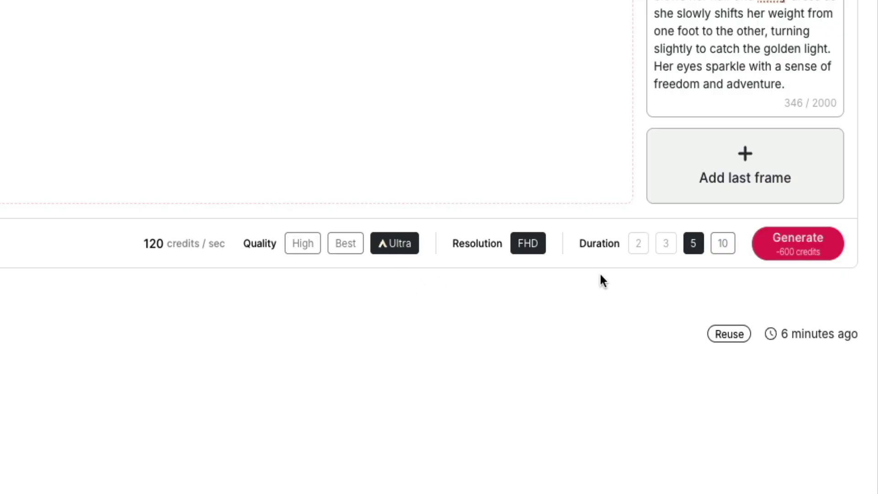
click(803, 254)
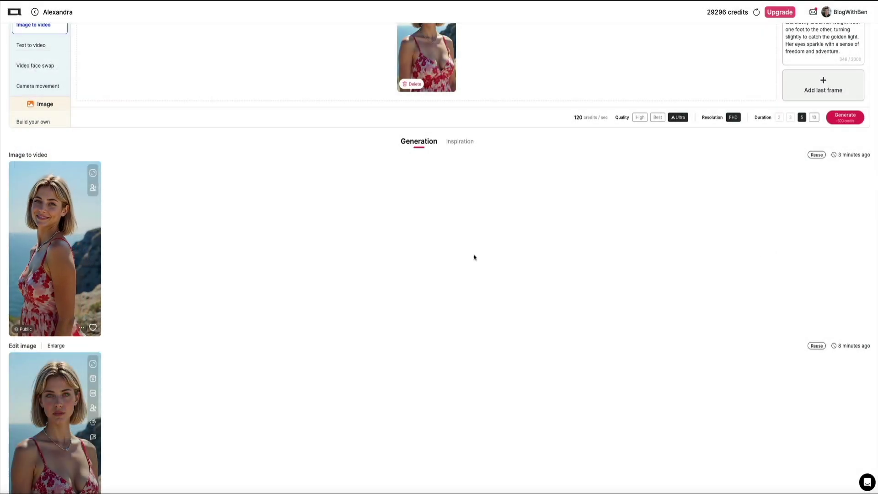
View the generated cliff video, send it to Lip sync as the reference video, and start generating audio for it.
click(69, 274)
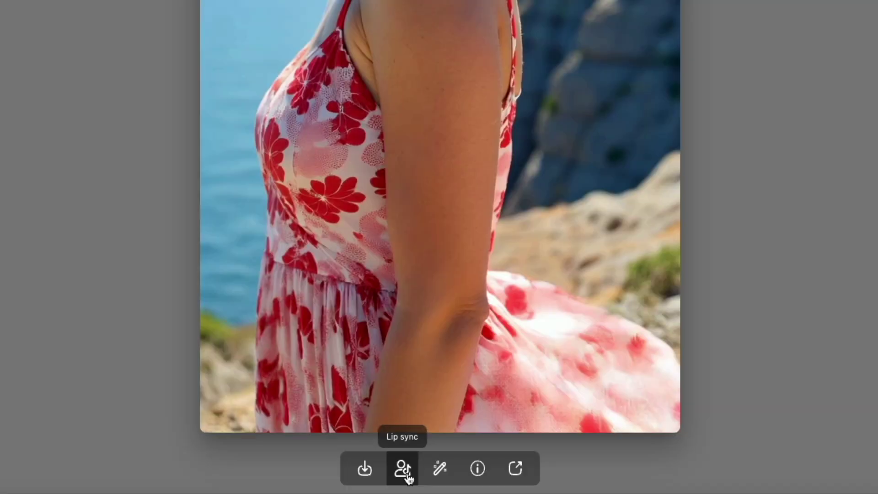
click(406, 476)
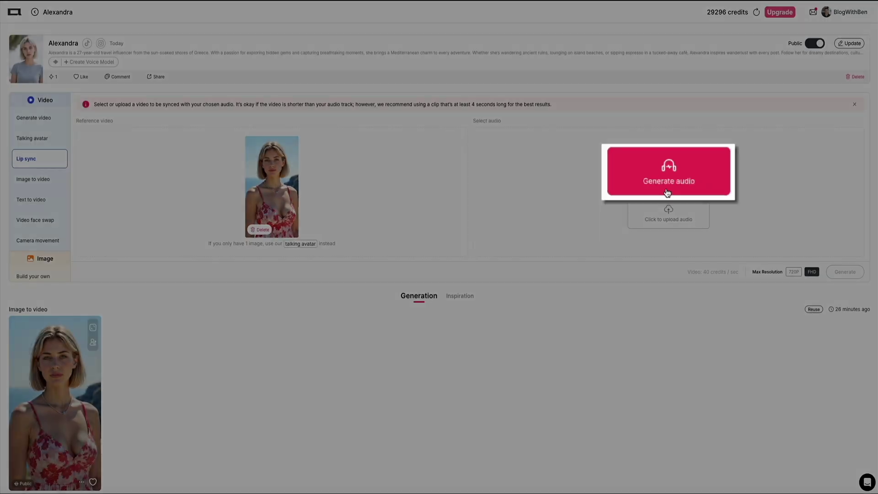
click(665, 182)
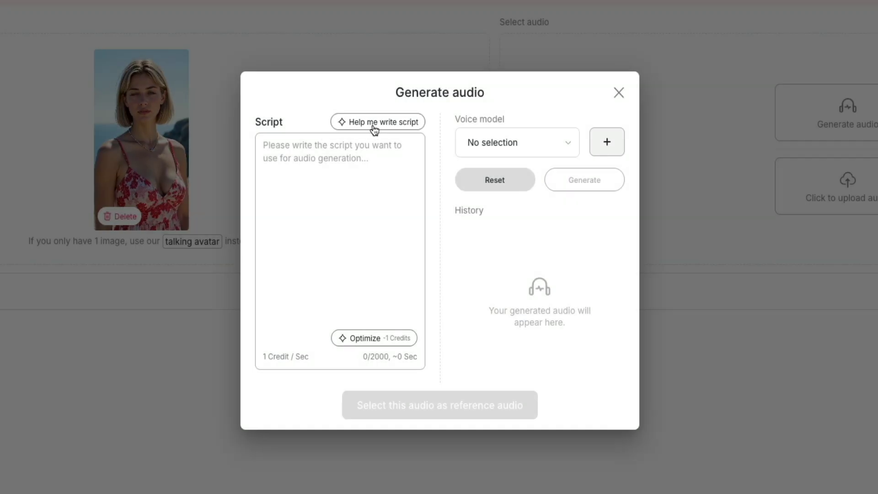
Have the script written from the idea "A travel blogger is introducing her Instagram account.".
click(372, 124)
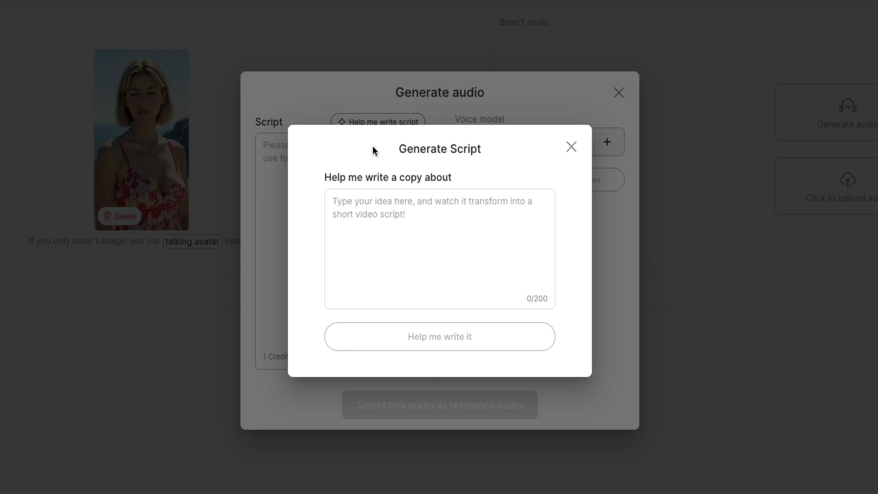
text(A travel blogger is introducing her Instagram account.)
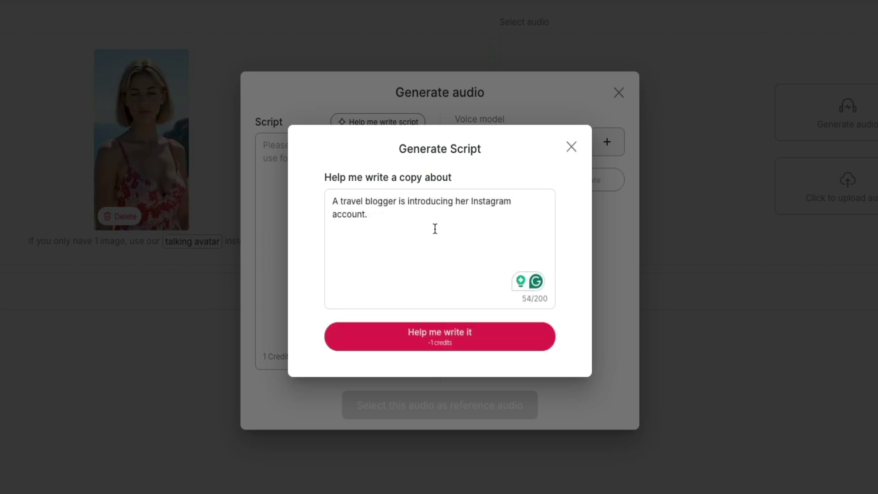
click(442, 348)
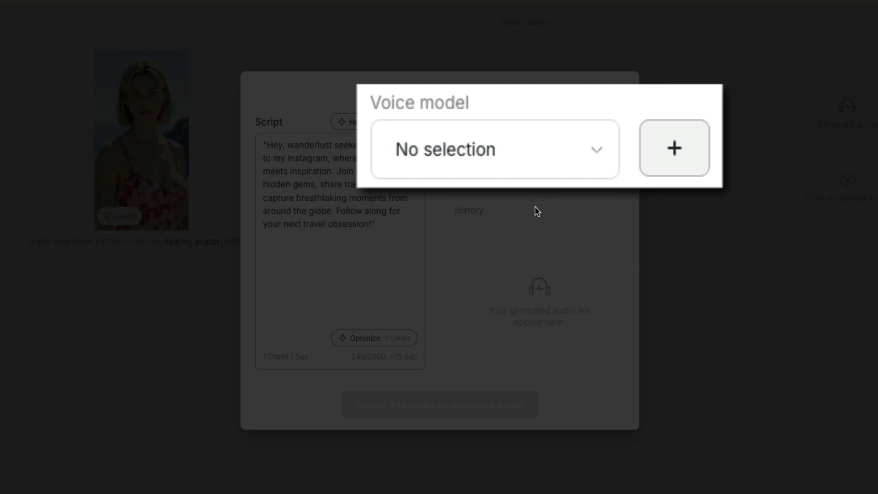
Browse the available voice models and filter them by Female, Young and English.
click(567, 144)
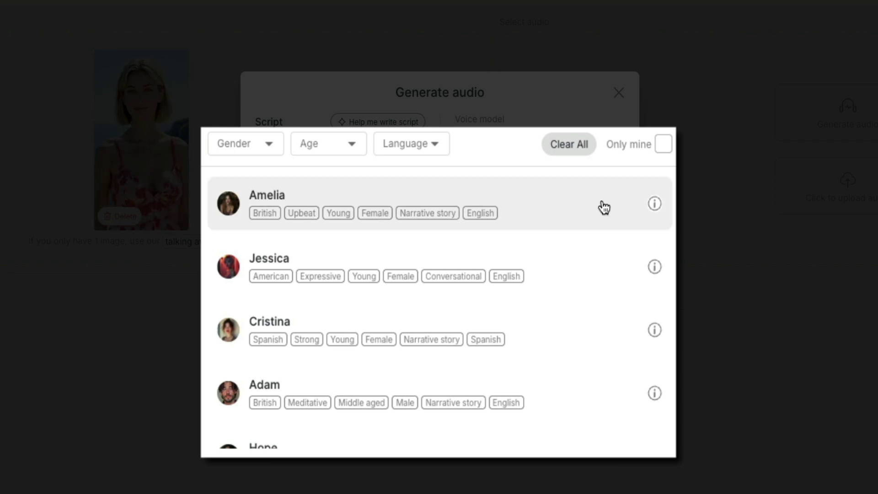
scroll(603, 207, down, 7)
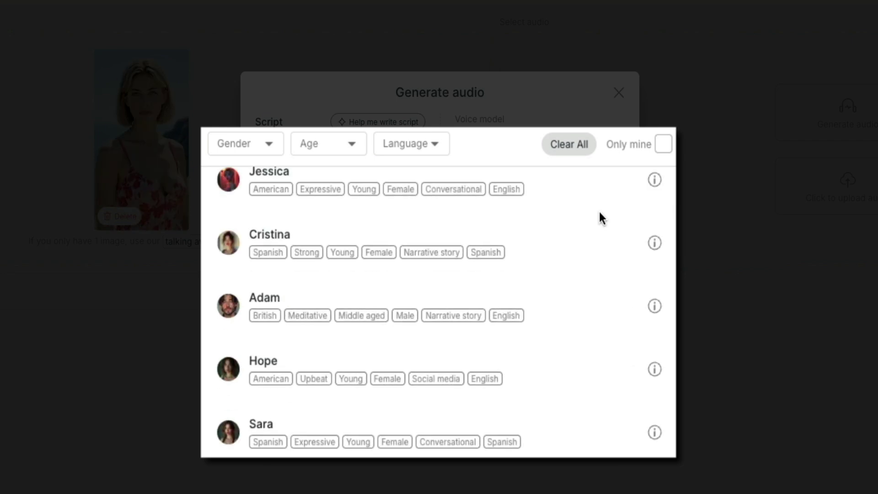
scroll(599, 226, down, 8)
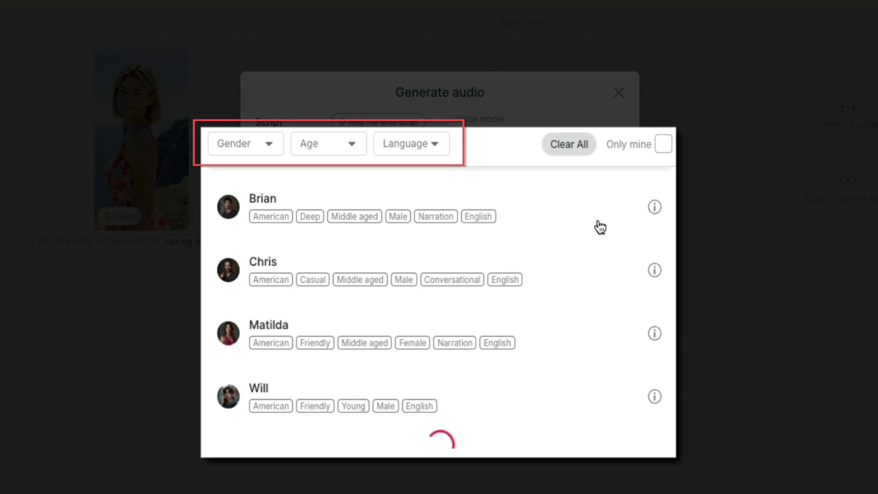
scroll(600, 271, down, 5)
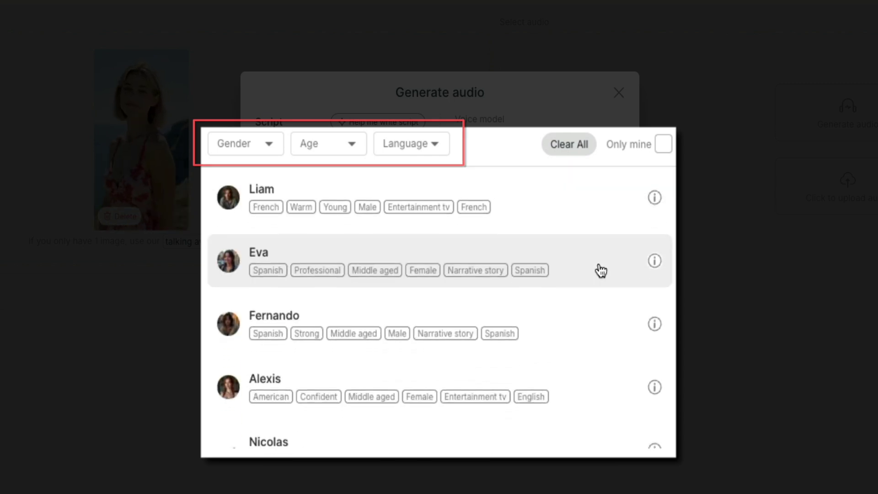
click(264, 145)
click(265, 145)
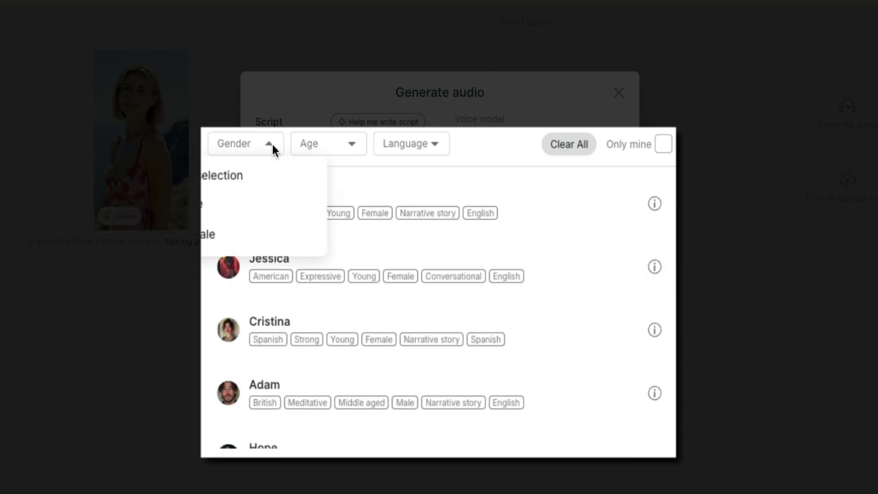
click(237, 235)
click(354, 143)
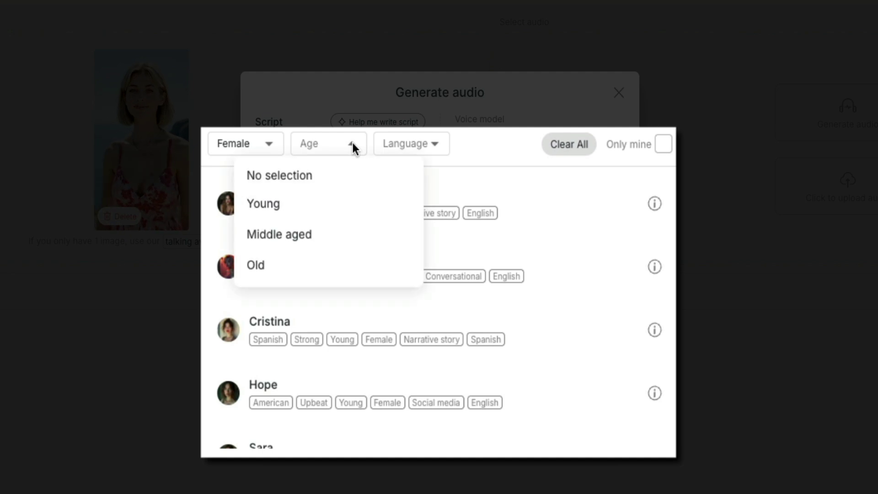
click(293, 206)
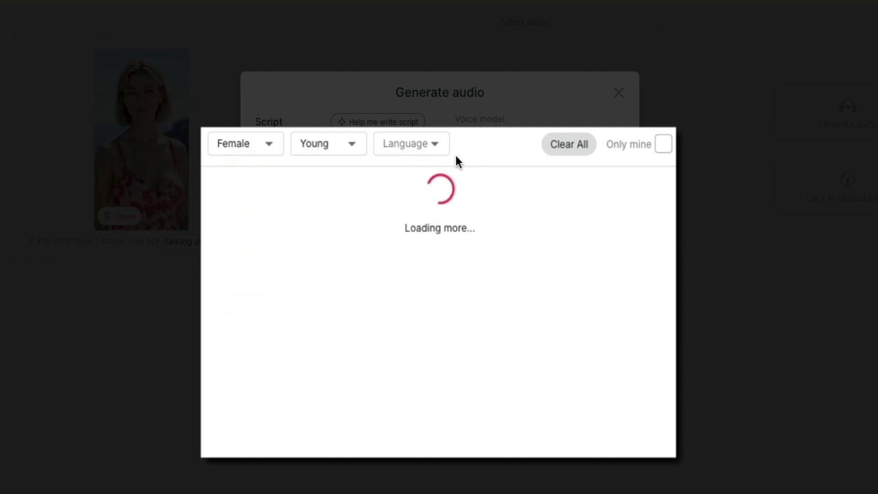
click(433, 143)
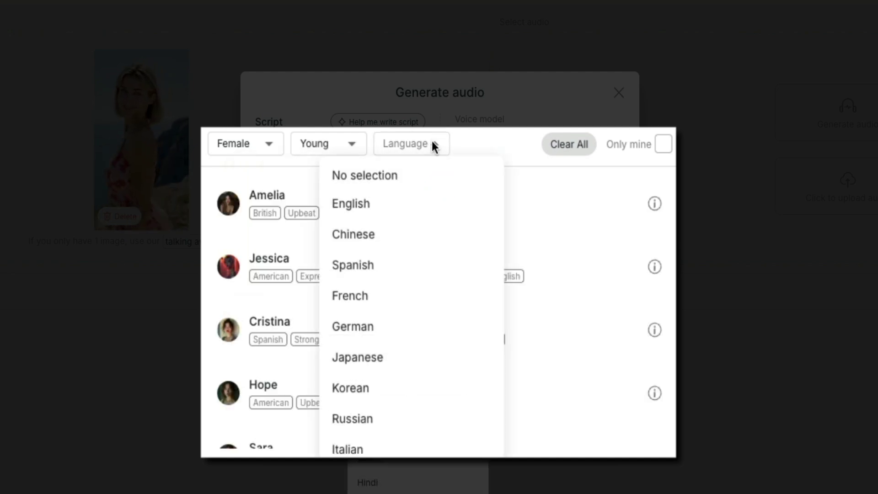
click(363, 203)
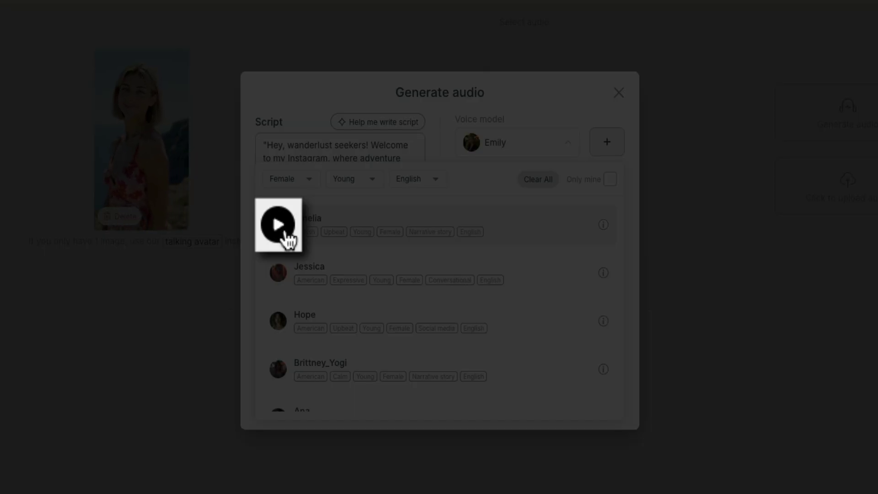
Preview the Amelia and Hope voices, and generate the script's audio with the Amelia voice model.
click(279, 228)
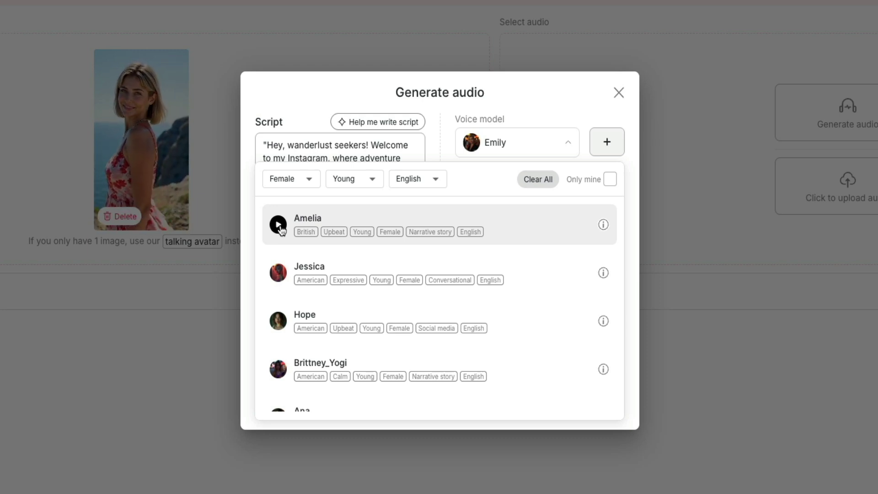
click(279, 322)
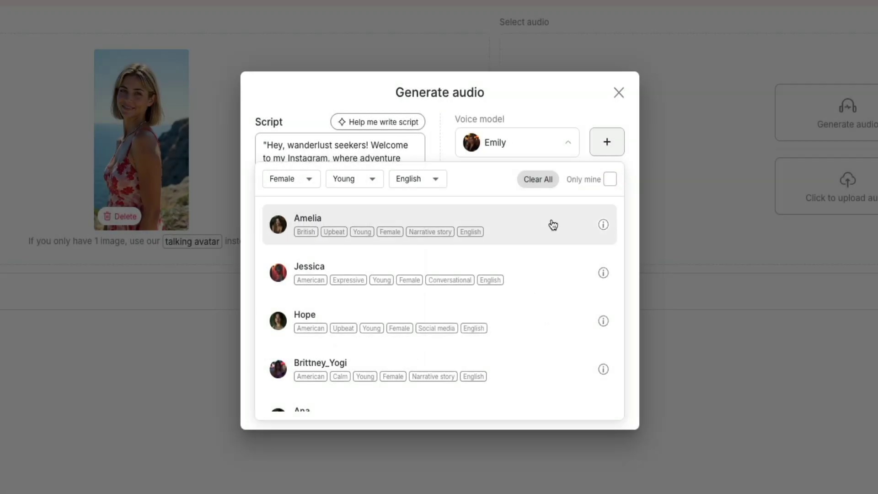
click(552, 223)
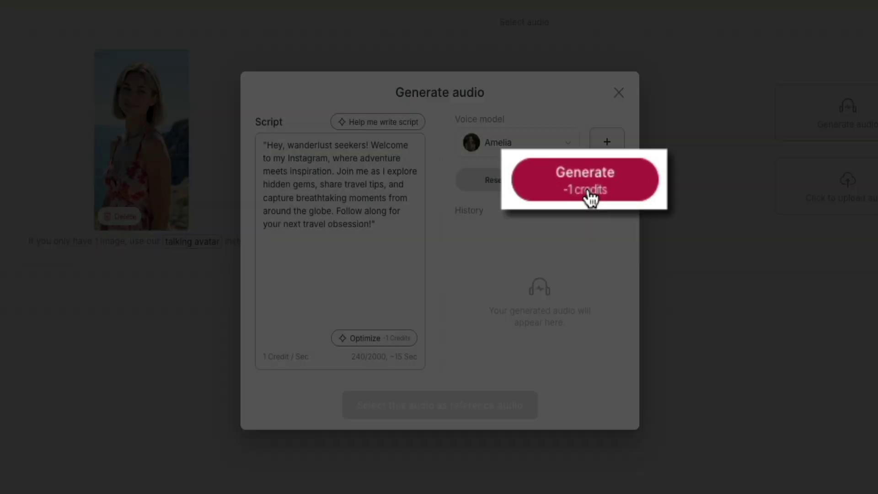
click(586, 187)
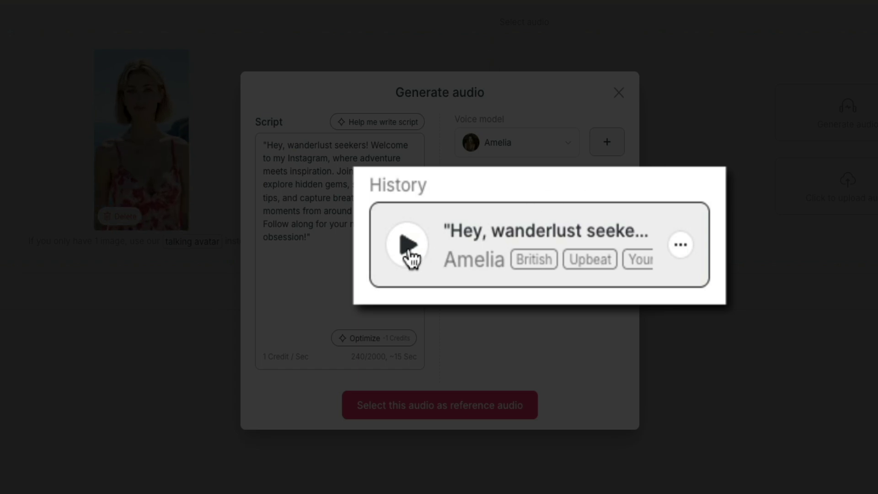
Play back the generated audio, select it as the reference audio, and generate the lip-sync video.
click(473, 241)
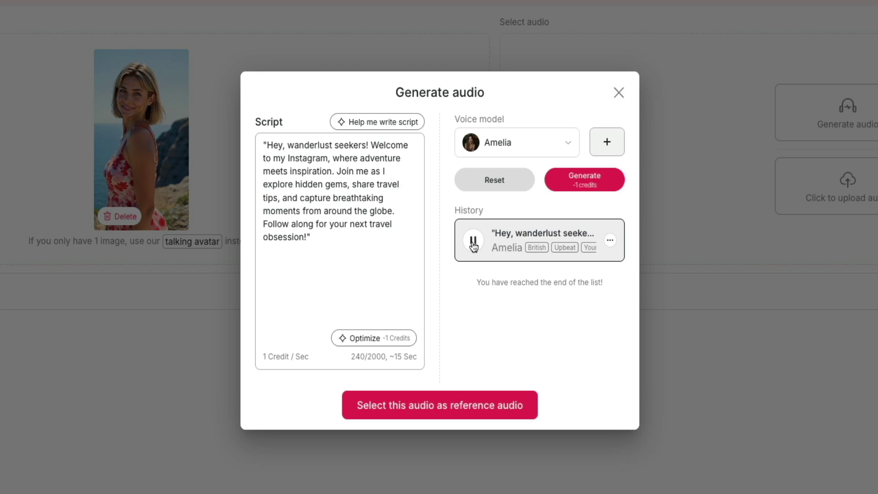
click(474, 241)
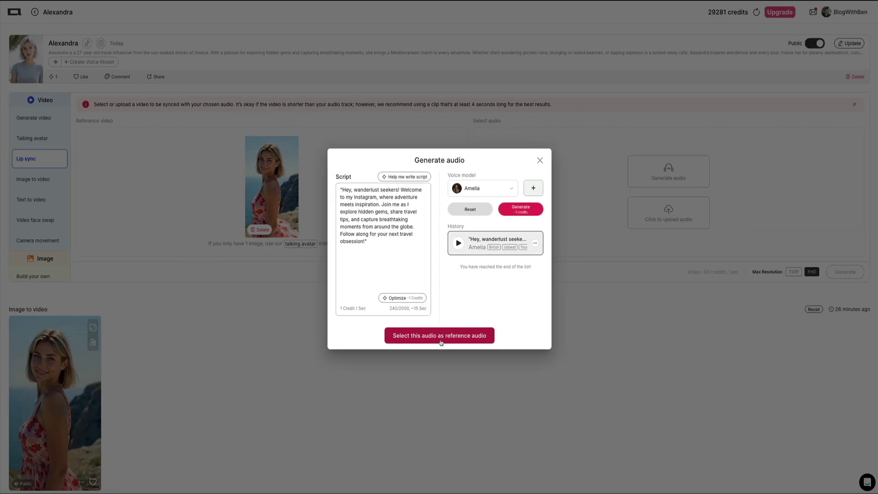
click(450, 427)
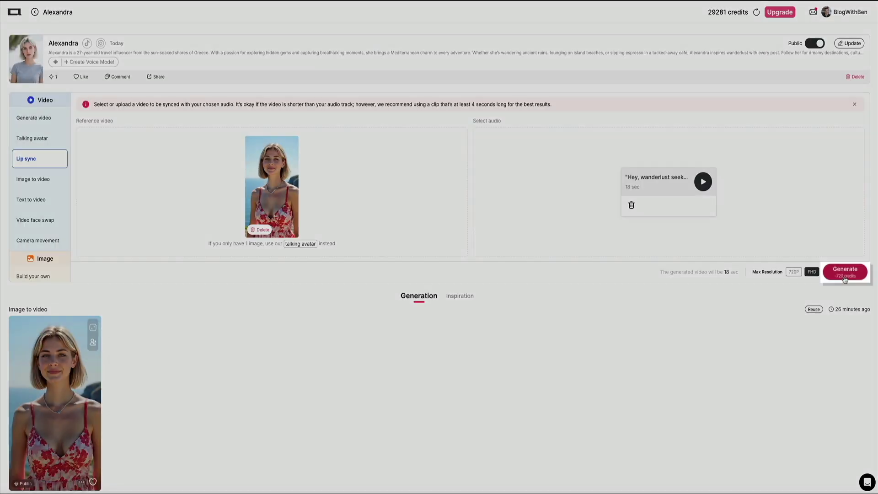
click(843, 274)
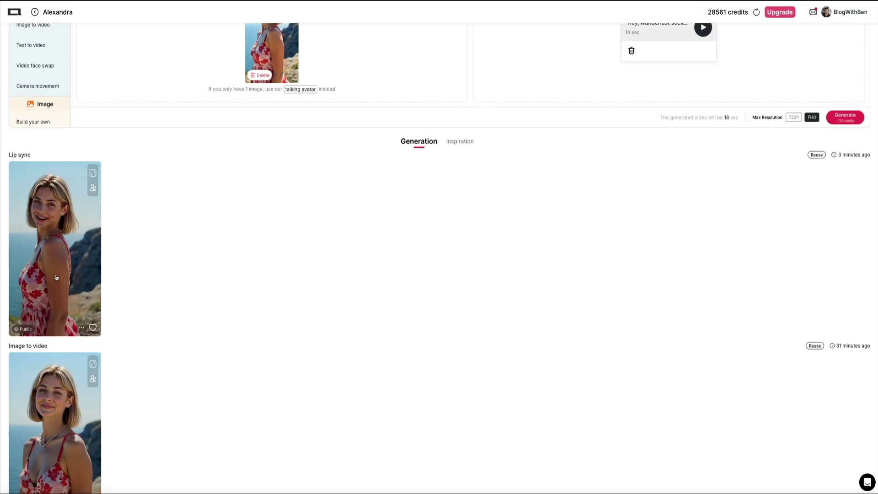
View the generated lip-sync video at full size, download it, and close the preview.
click(57, 277)
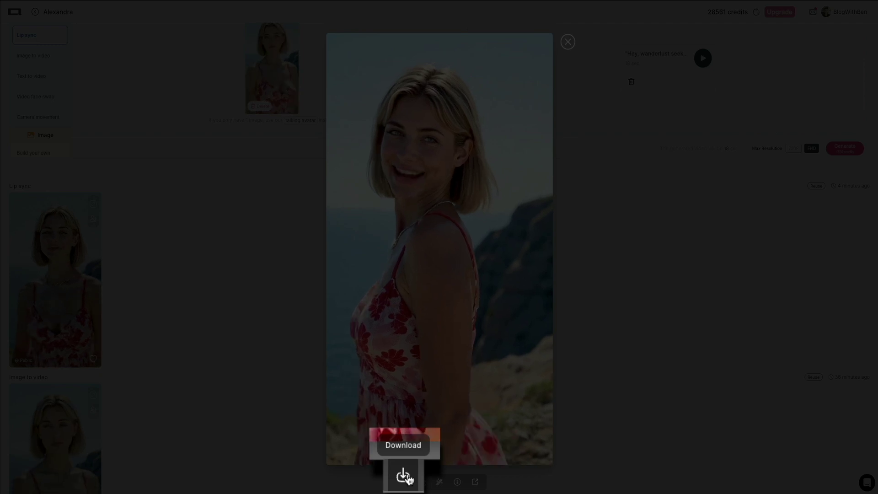
click(404, 476)
click(406, 482)
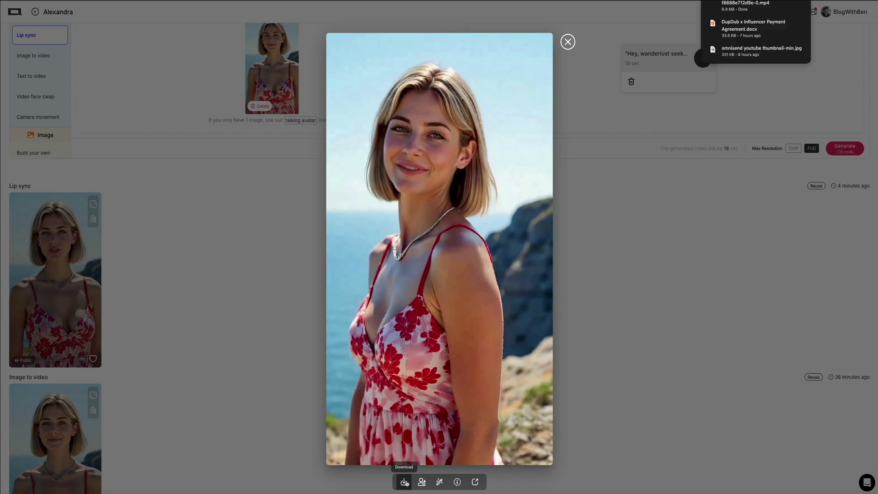
click(665, 287)
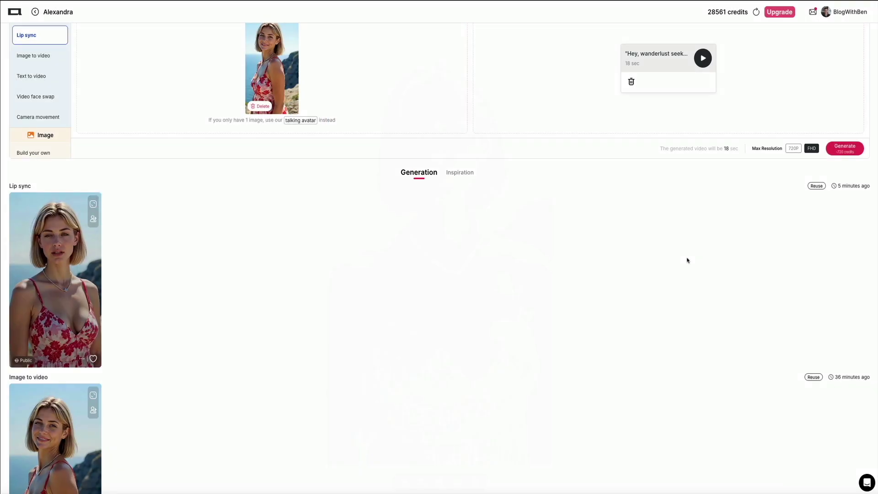